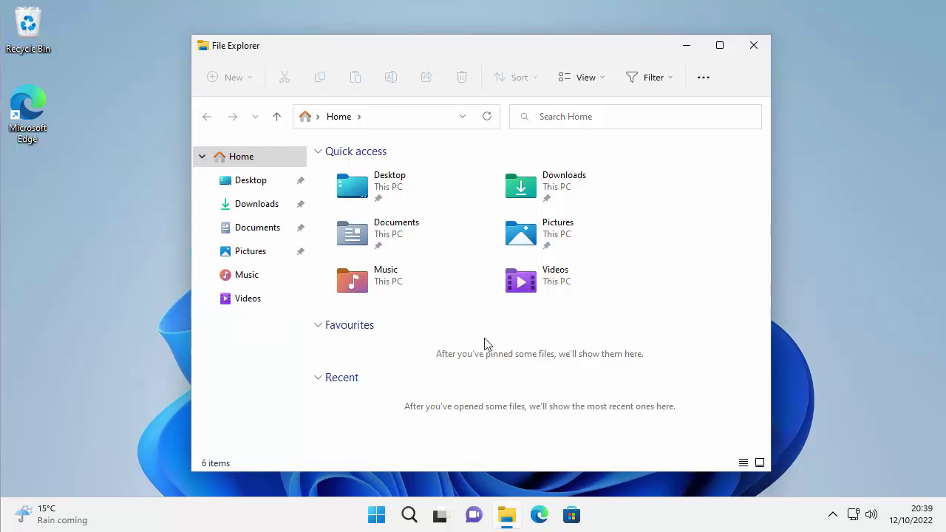
Close the File Explorer Home window so only the Windows 11 desktop shows.
left_click(753, 52)
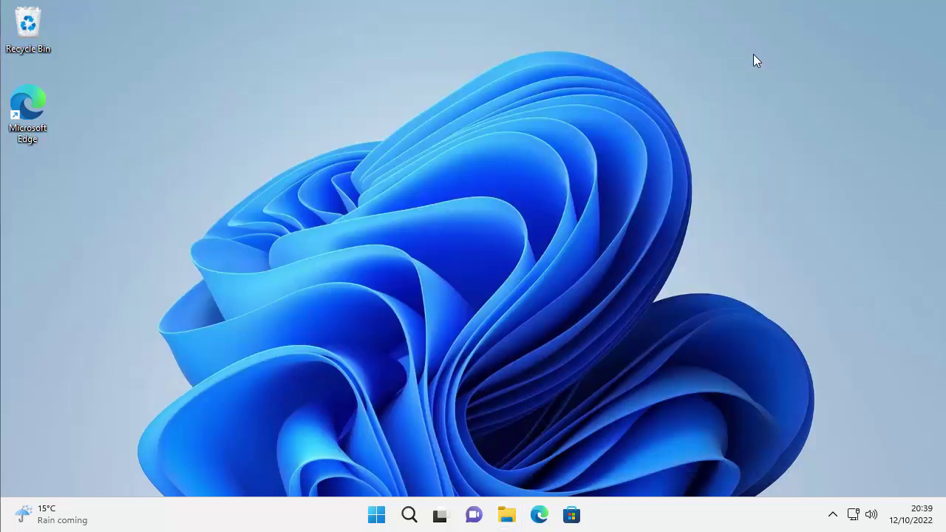
Reopen File Explorer and turn on Show This PC in Folder Options' navigation pane settings.
left_click(506, 517)
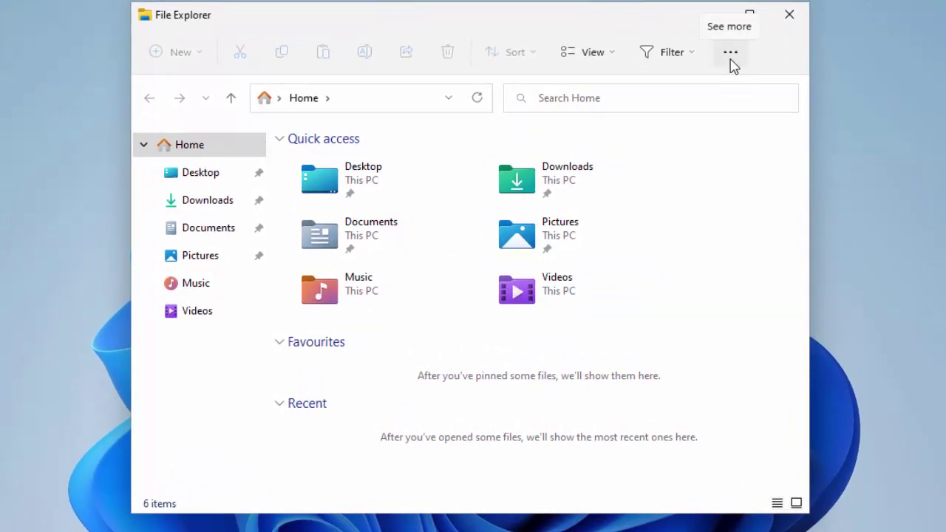
left_click(730, 54)
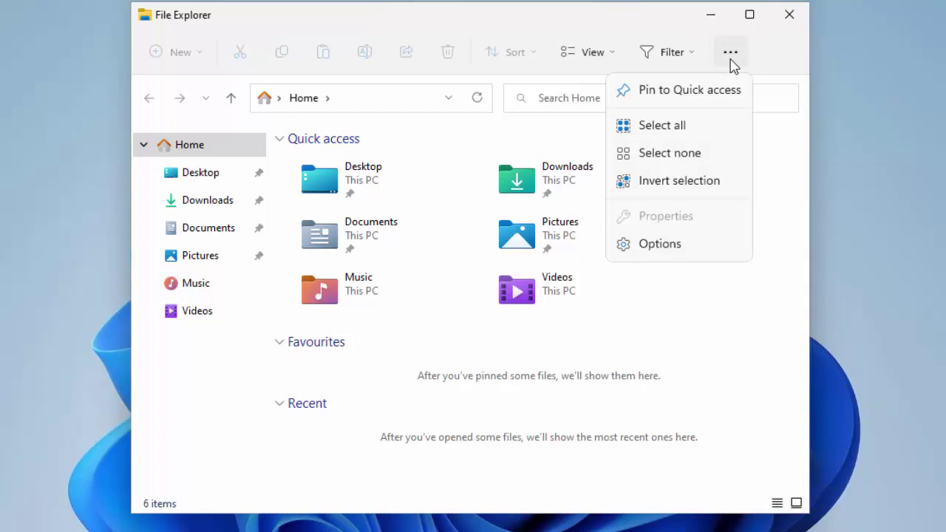
left_click(681, 249)
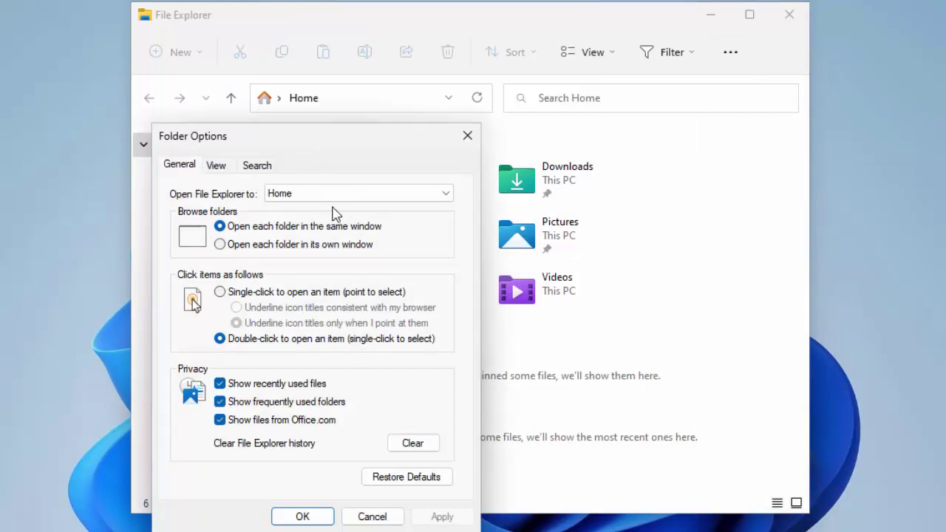
left_click(225, 174)
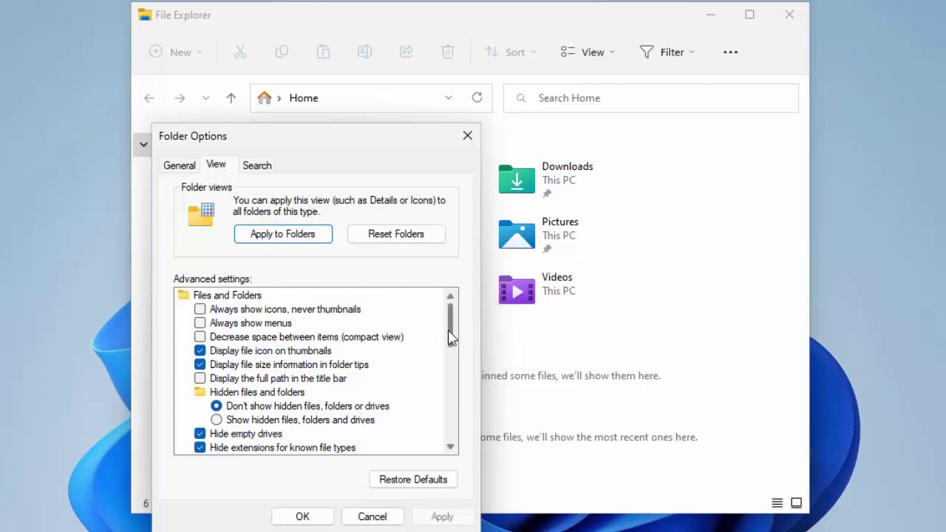
left_click_drag(450, 316, 449, 468)
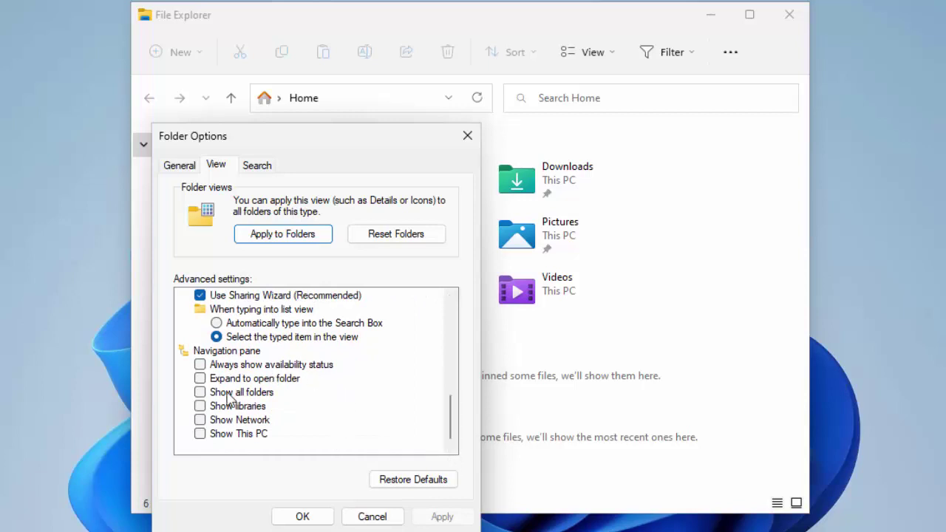
left_click(200, 435)
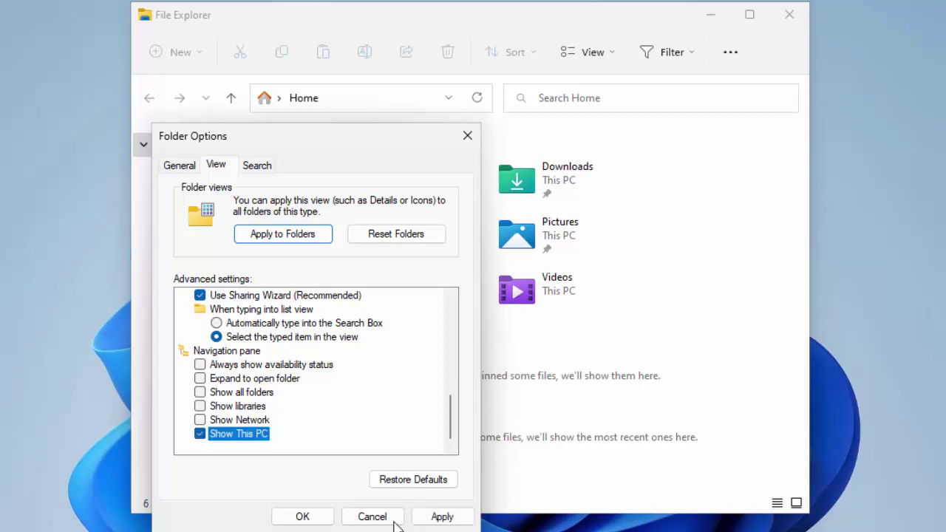
left_click(458, 519)
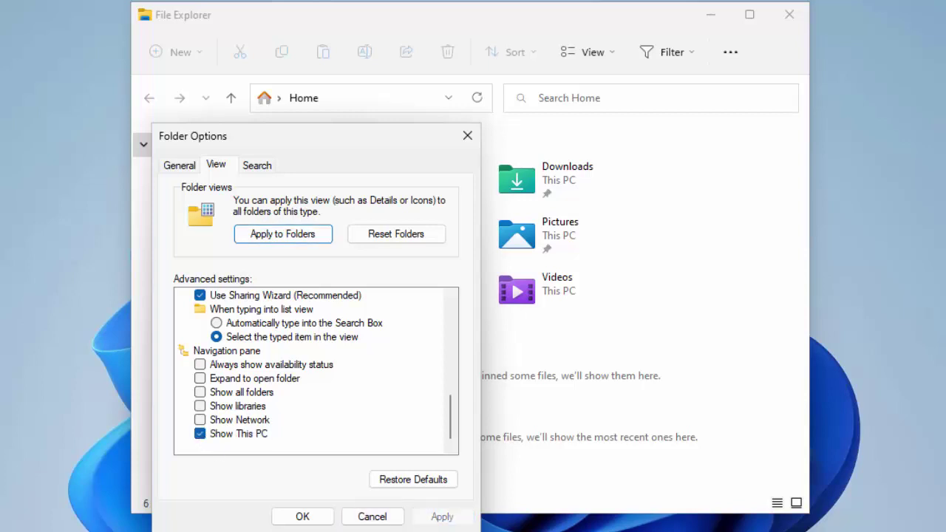
left_click(287, 517)
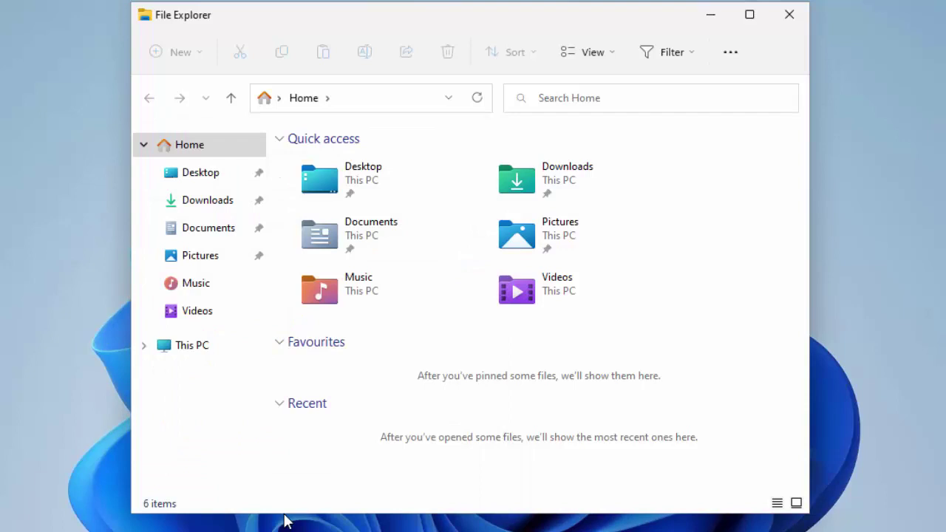
left_click(142, 346)
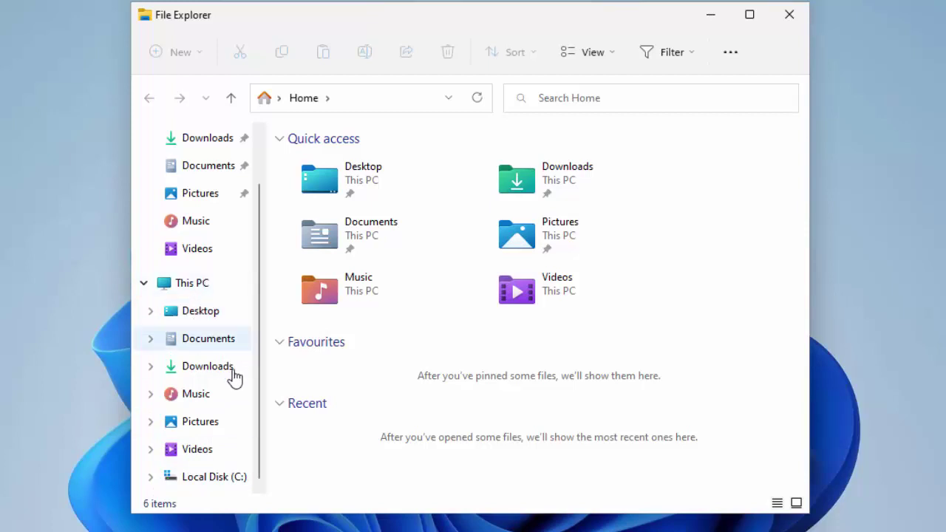
left_click(144, 283)
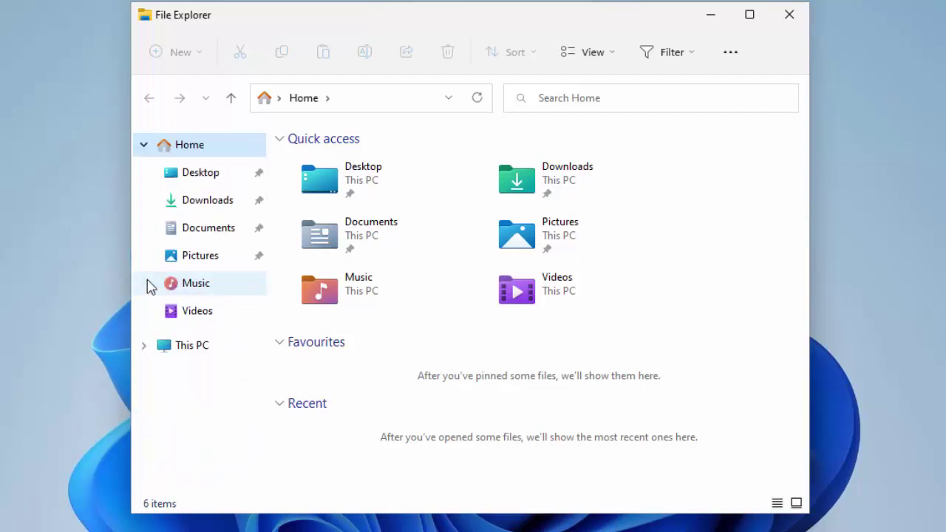
Turn on Show libraries in Folder Options, then expand Libraries to show Documents, Music, Pictures and Videos.
left_click(731, 55)
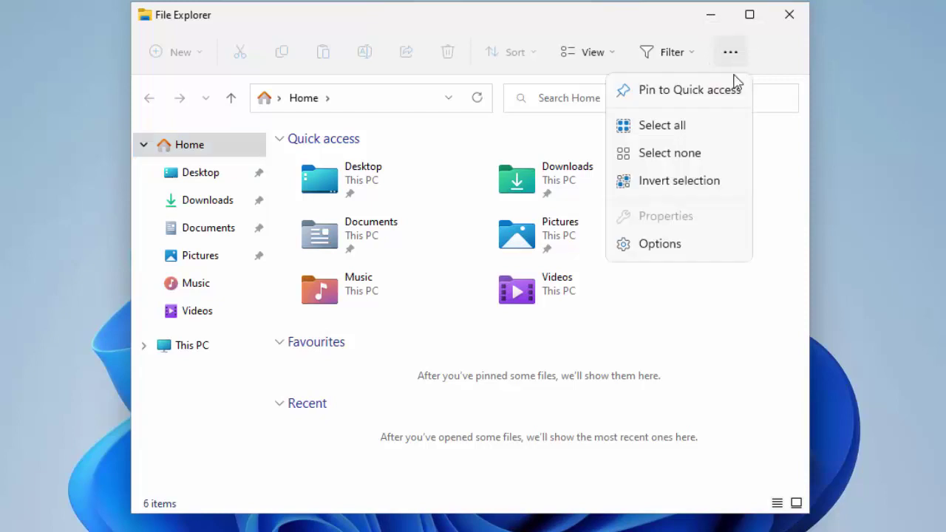
left_click(708, 249)
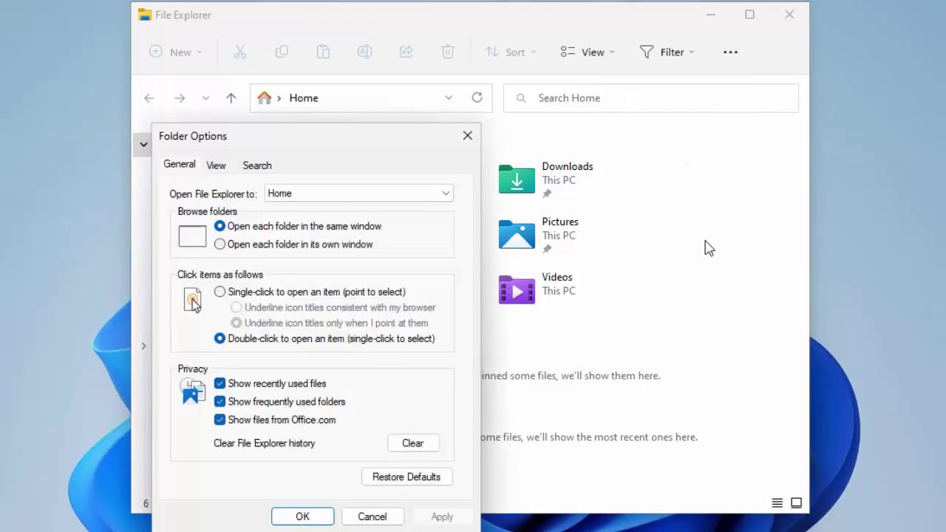
left_click(215, 168)
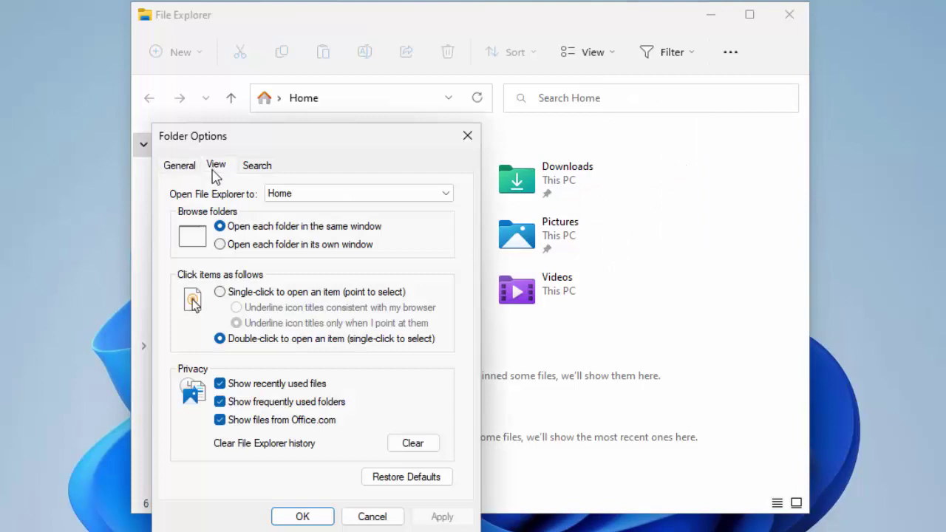
left_click_drag(454, 331, 458, 468)
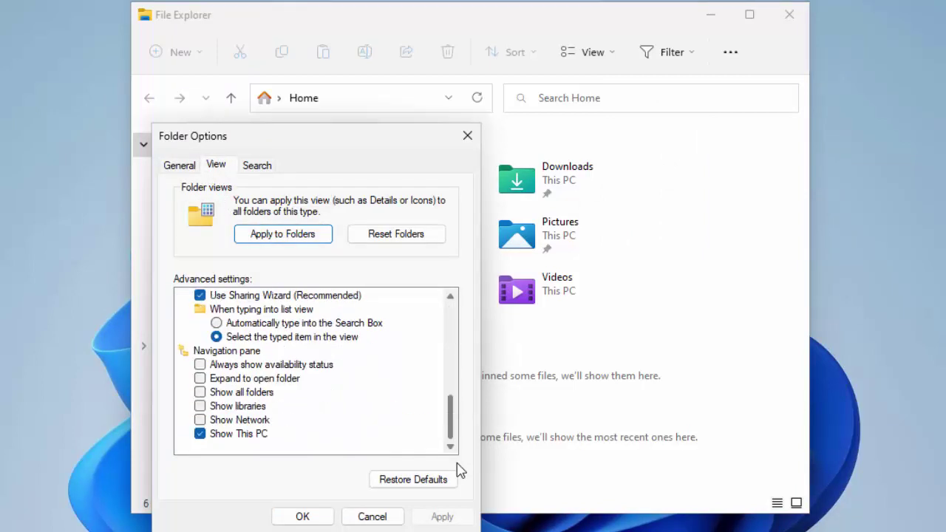
left_click(200, 406)
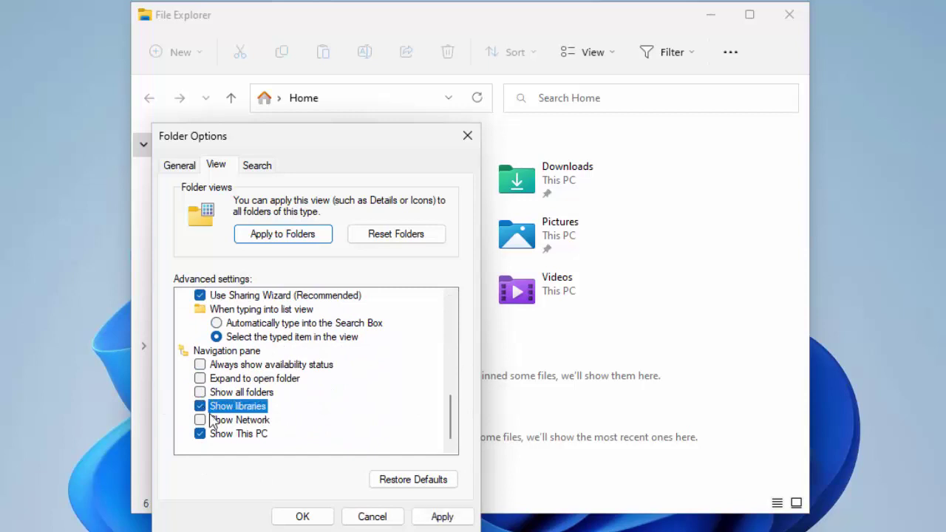
left_click(442, 517)
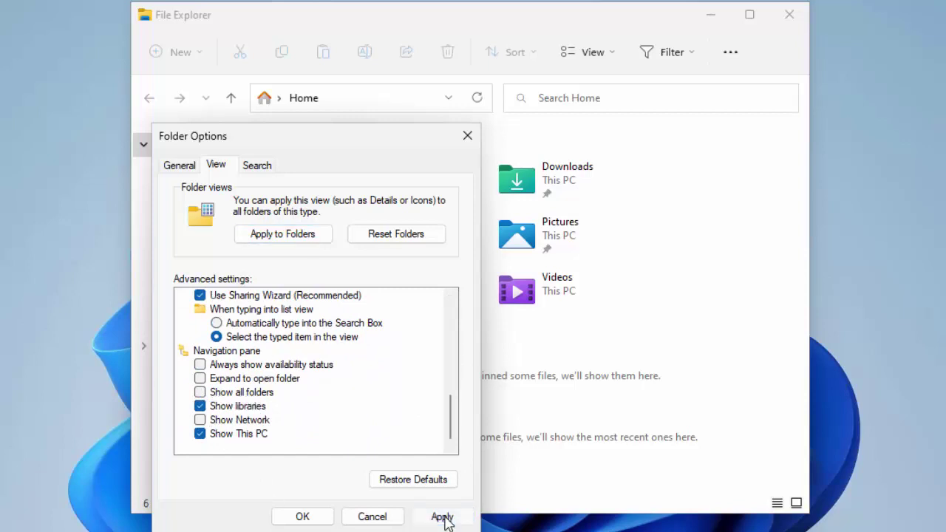
left_click(302, 517)
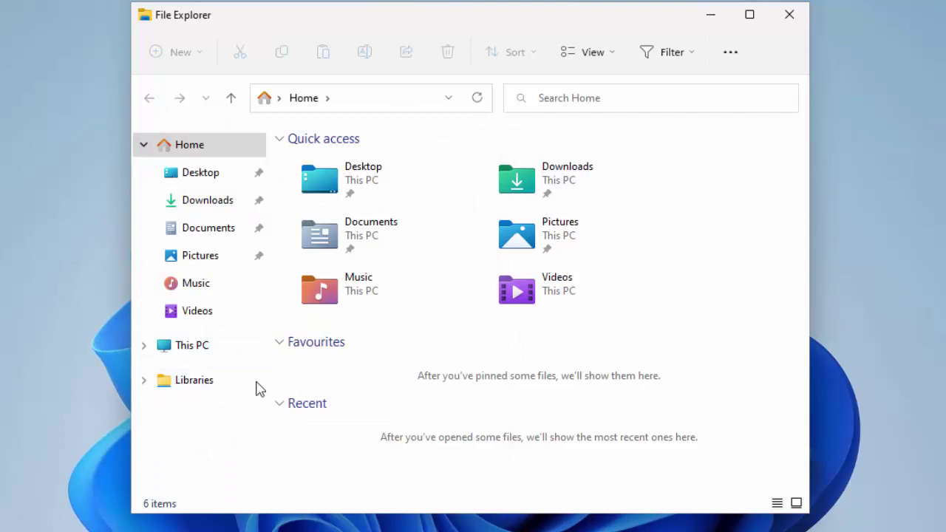
left_click(144, 381)
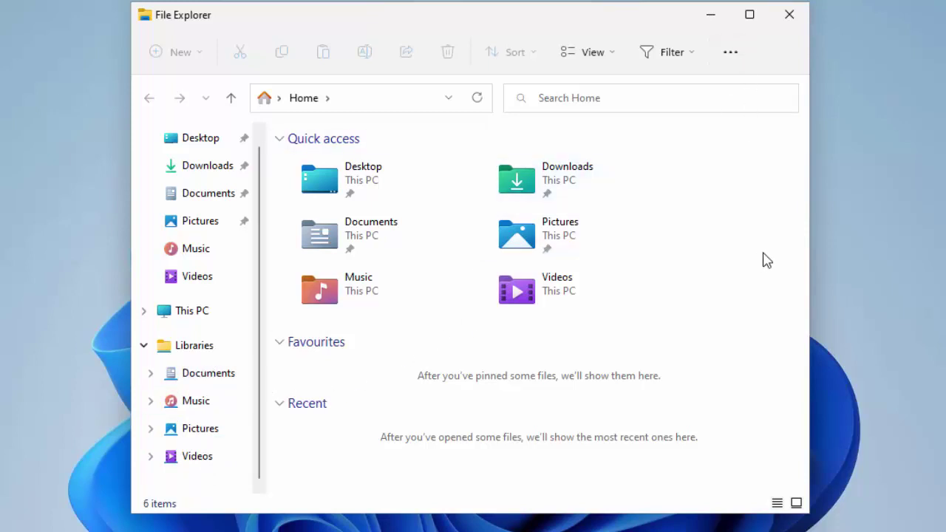
Untick Show libraries in Folder Options' View settings and apply the change.
left_click(731, 59)
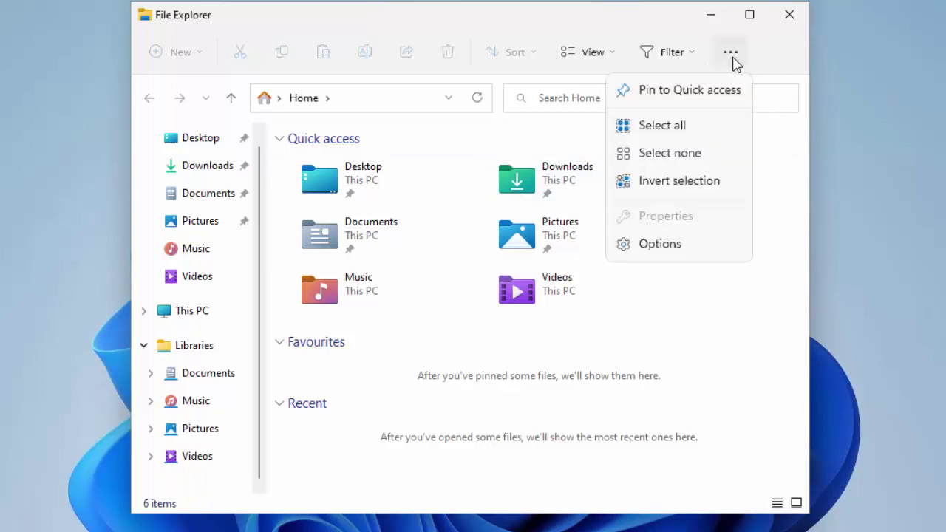
left_click(704, 254)
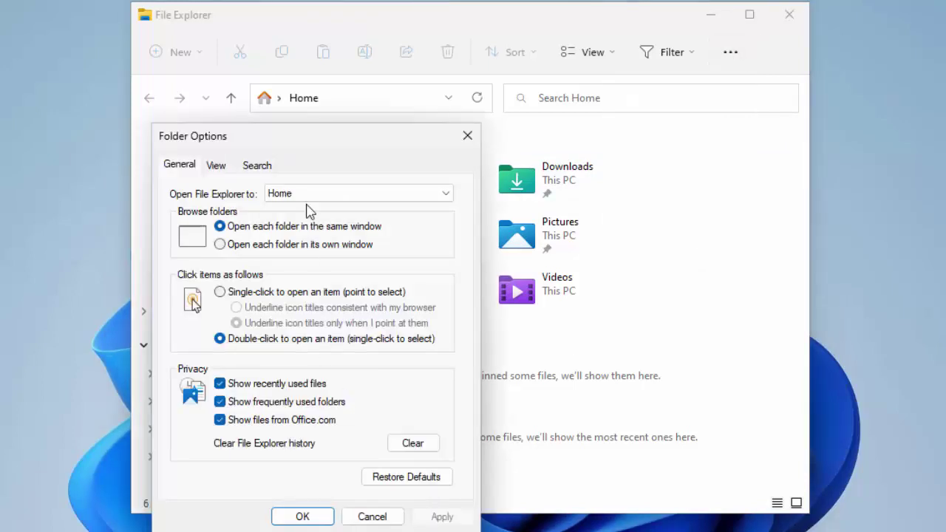
left_click(226, 169)
scroll(372, 406, "down", 8)
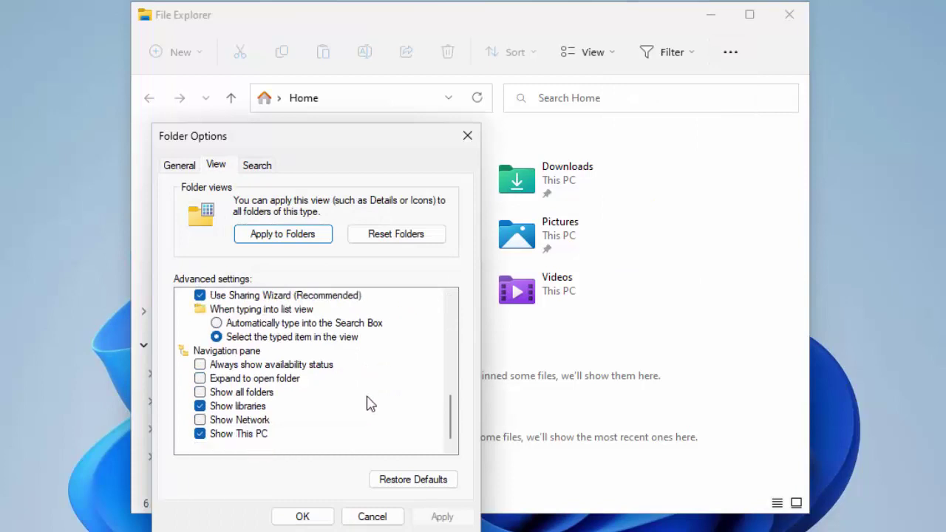
left_click(200, 406)
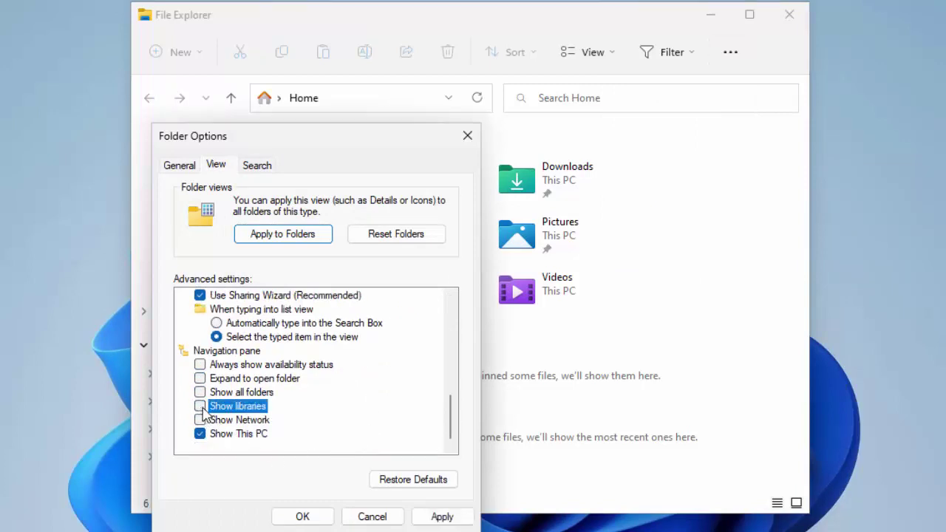
left_click(454, 518)
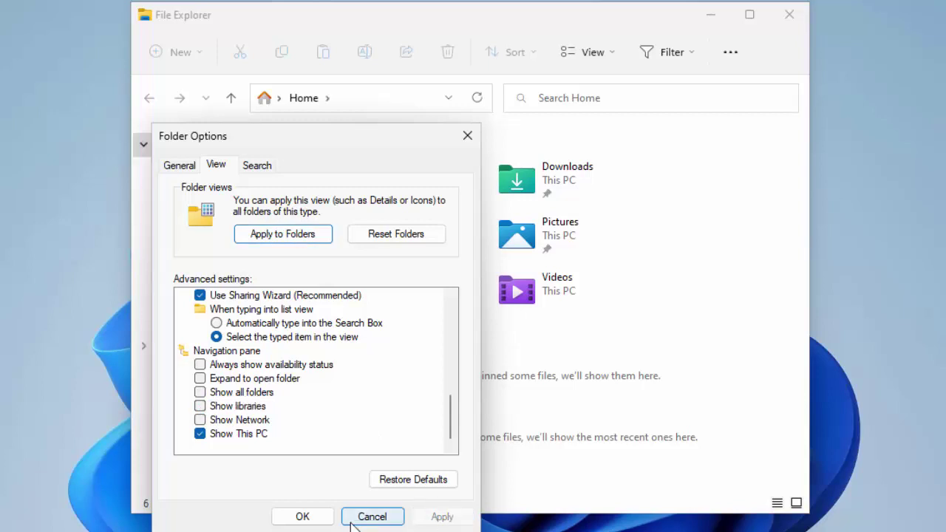
left_click(303, 516)
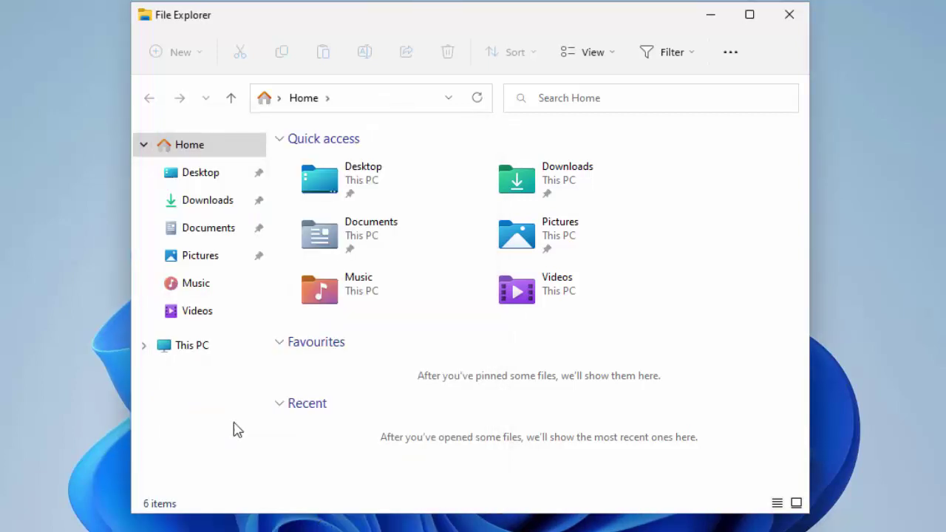
left_click(736, 57)
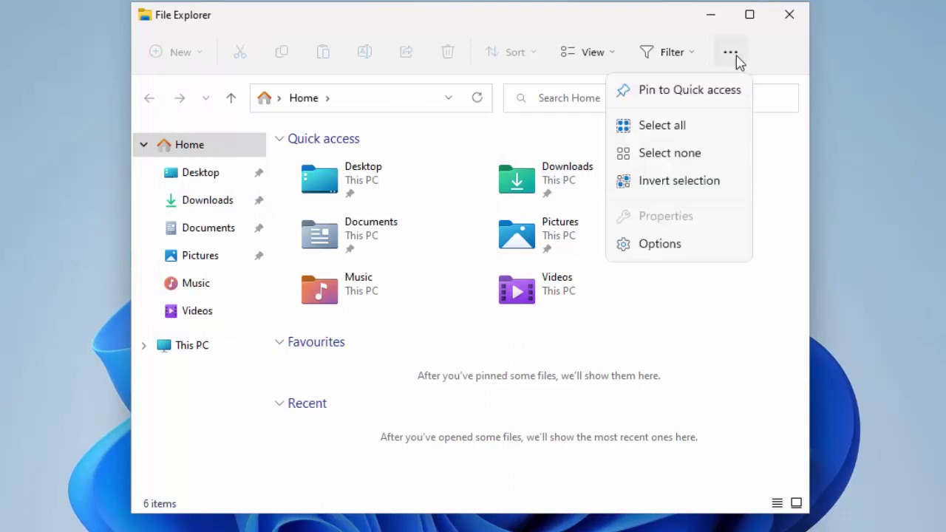
Tick Show Network in Folder Options' navigation pane settings and apply it.
left_click(682, 246)
left_click(217, 167)
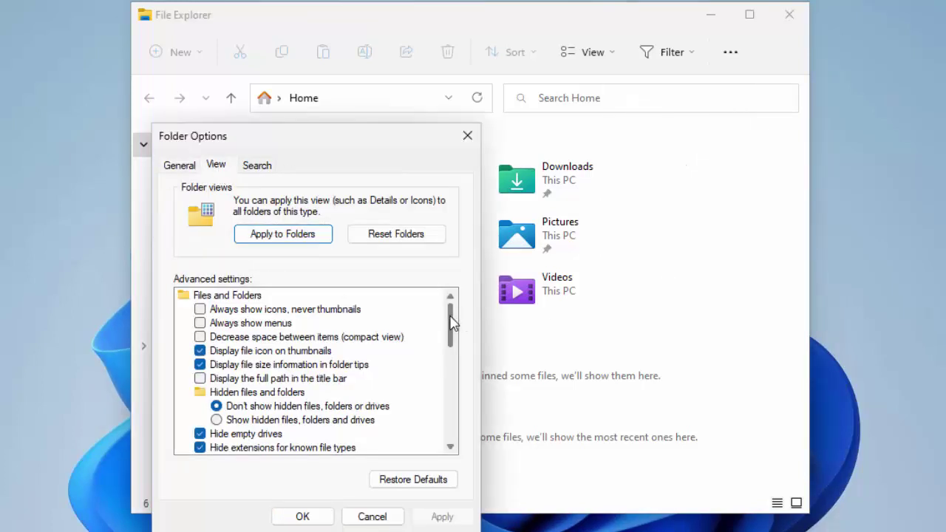
left_click_drag(449, 317, 429, 465)
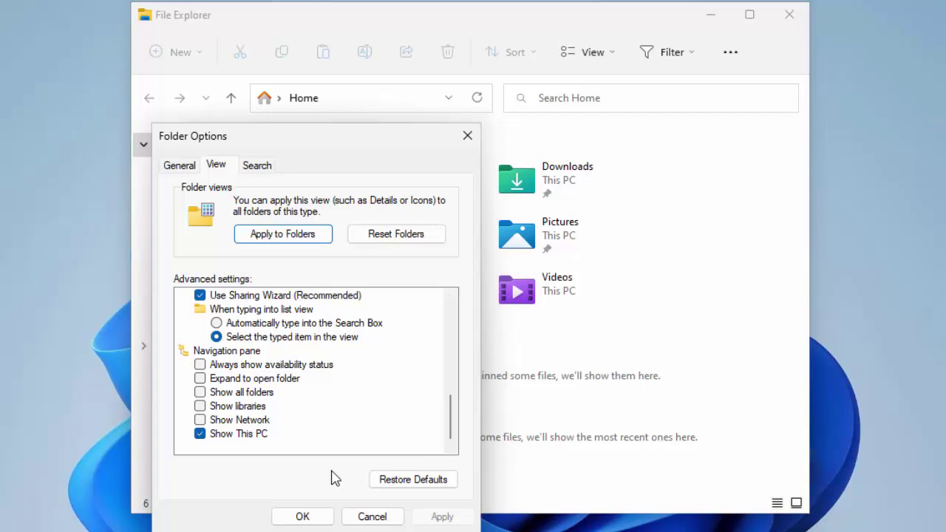
left_click(200, 421)
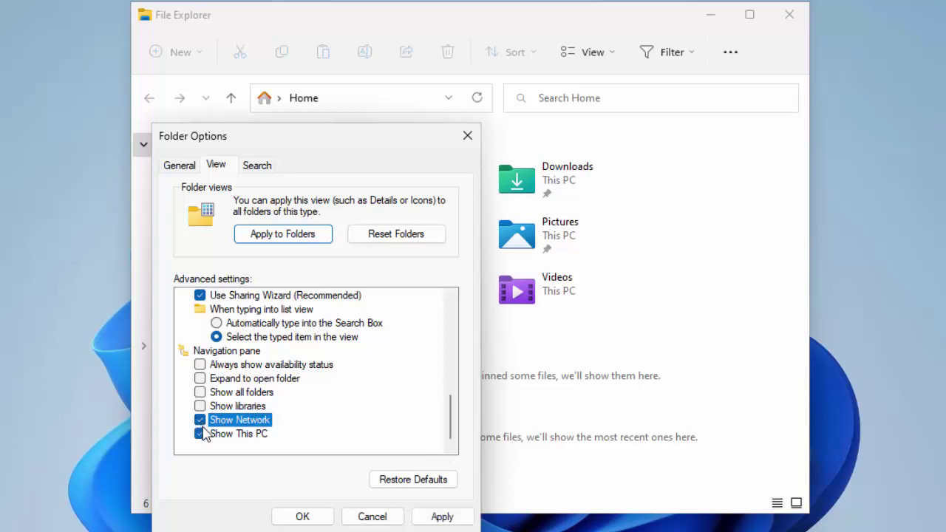
left_click(458, 519)
left_click(319, 519)
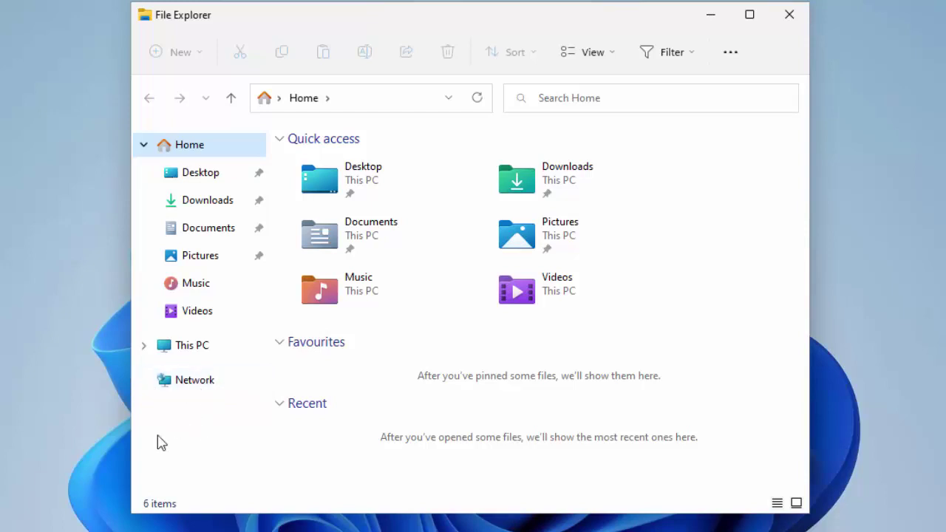
Turn on Show all folders in Folder Options' navigation pane settings and apply it.
left_click(730, 52)
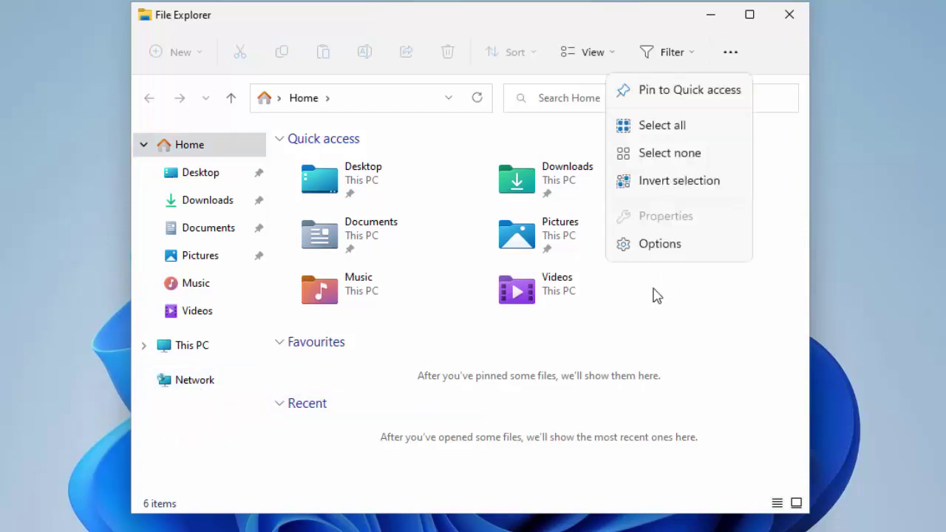
left_click(676, 248)
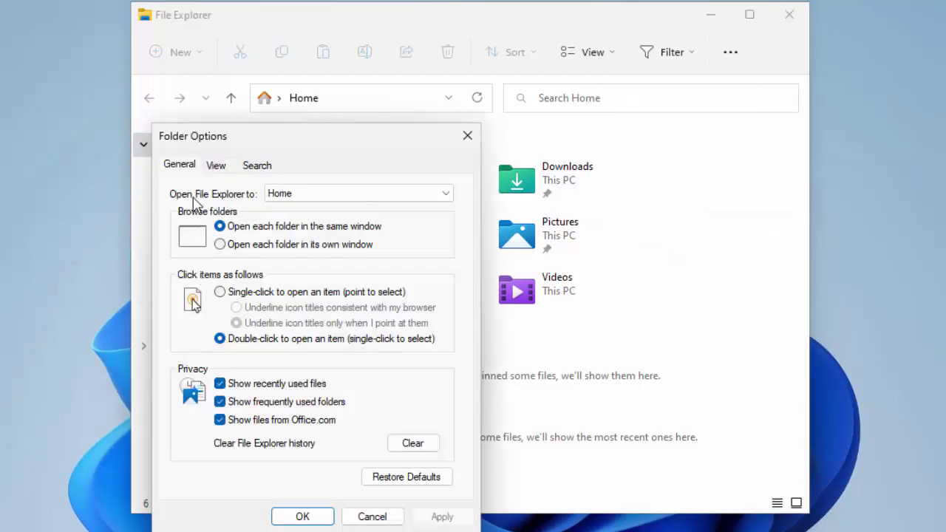
left_click(211, 170)
left_click(451, 436)
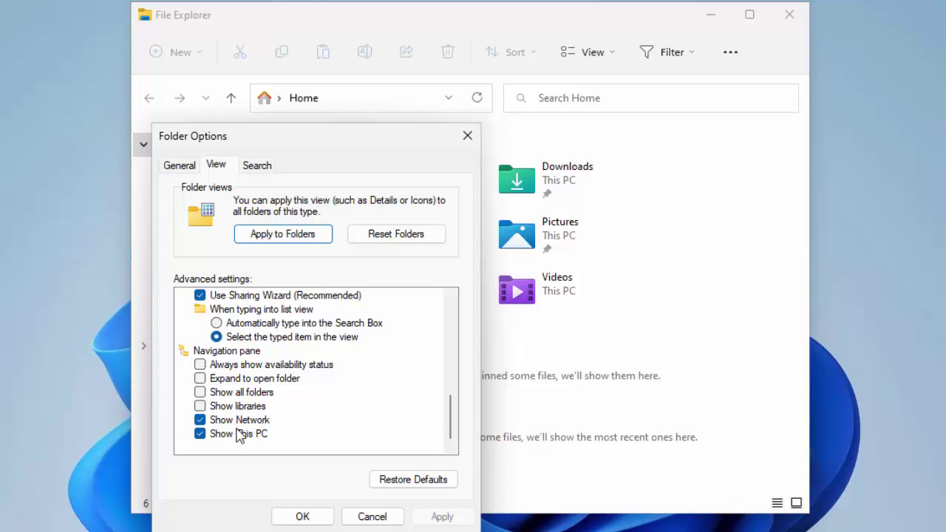
left_click(201, 392)
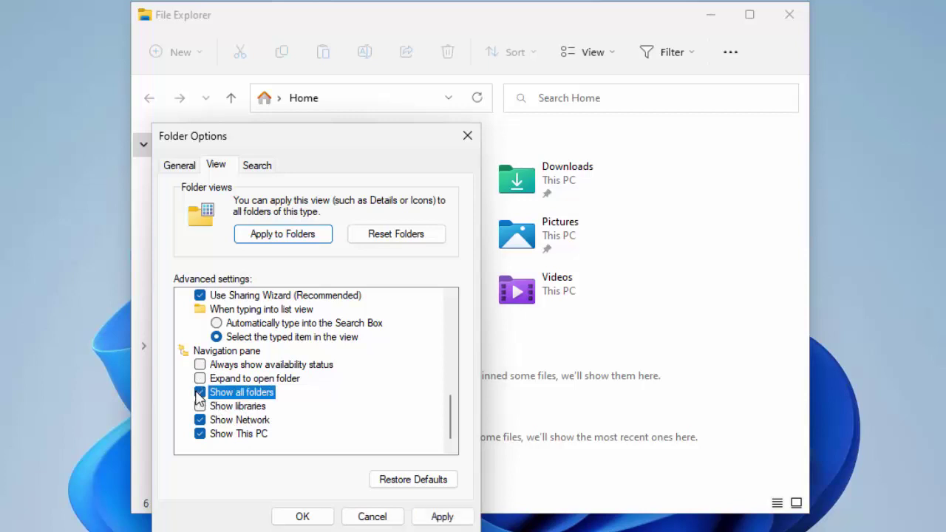
left_click(441, 517)
left_click(302, 517)
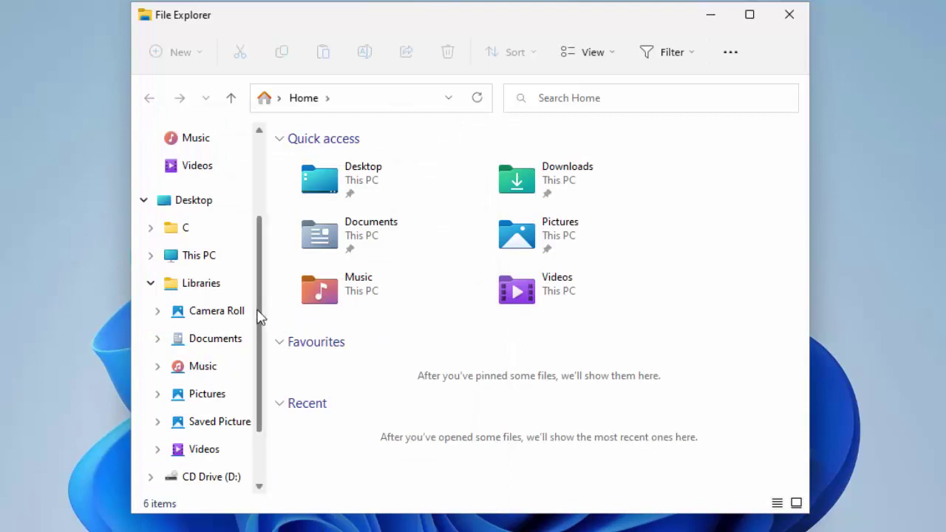
Scroll through the navigation pane to review the full folder tree.
scroll(260, 347, "down", 1)
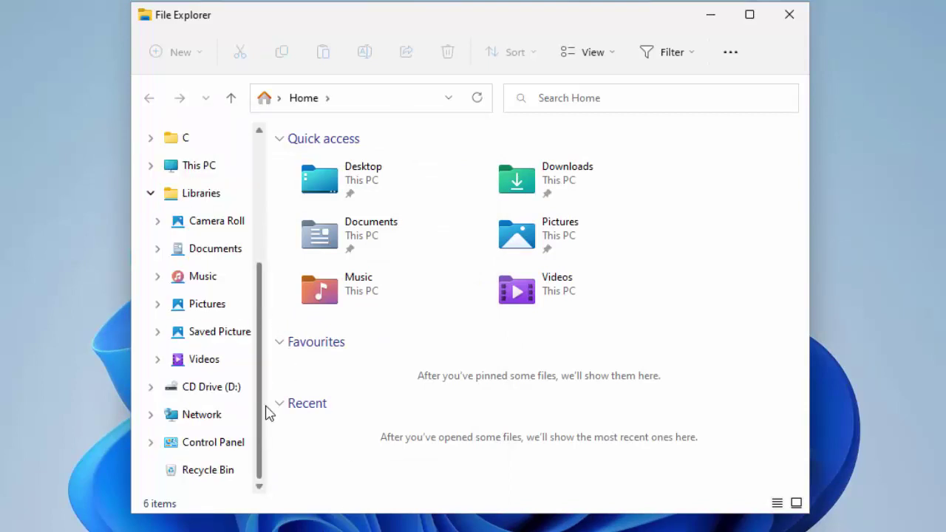
scroll(244, 222, "up", 3)
scroll(240, 255, "down", 3)
left_click_drag(262, 324, 279, 522)
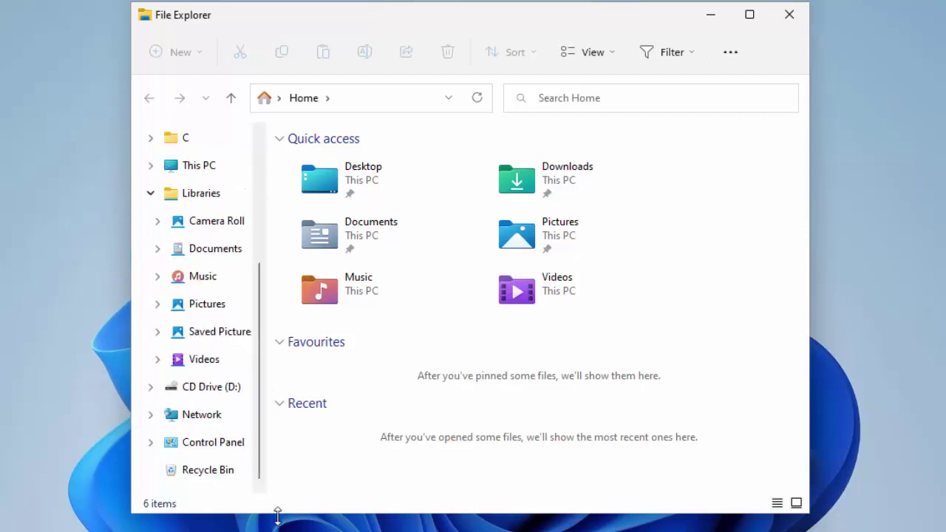
Turn on Expand to open folder in Folder Options' navigation pane settings and apply it.
left_click(730, 53)
left_click(659, 245)
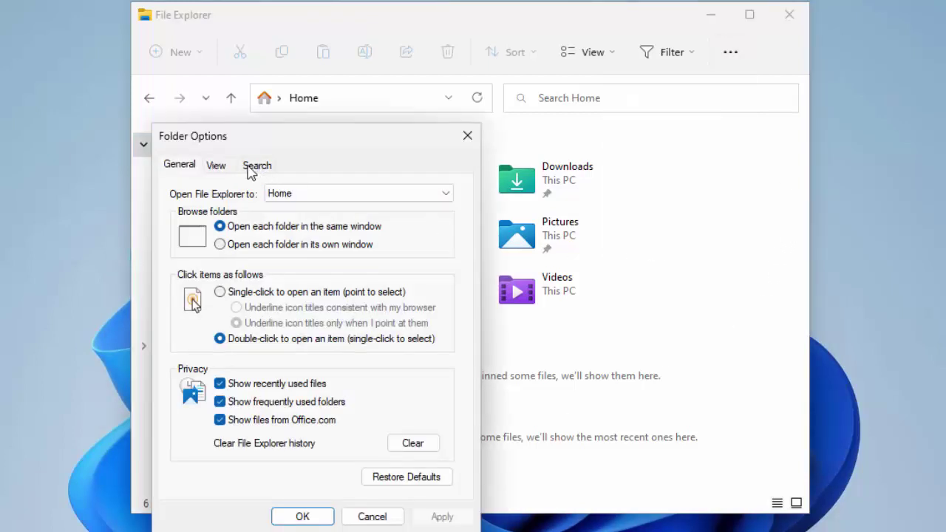
left_click(221, 165)
left_click_drag(450, 317, 463, 469)
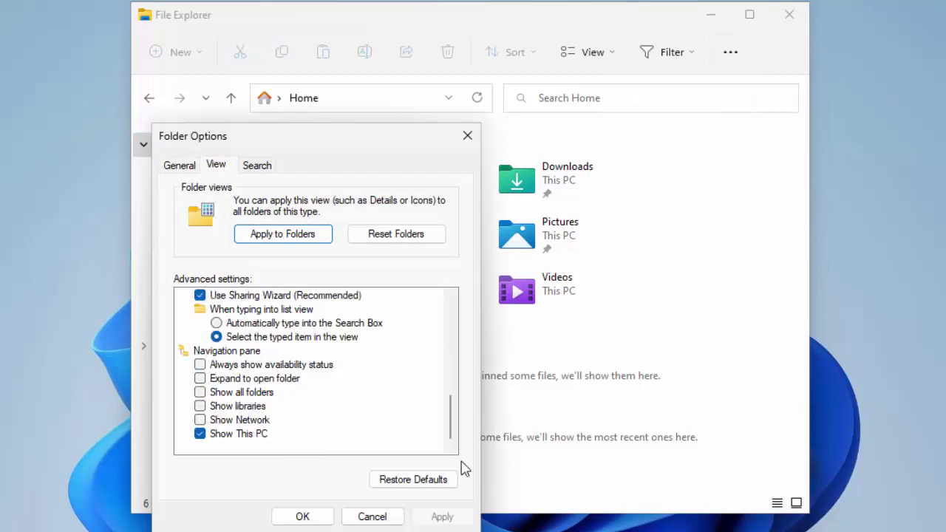
left_click(201, 379)
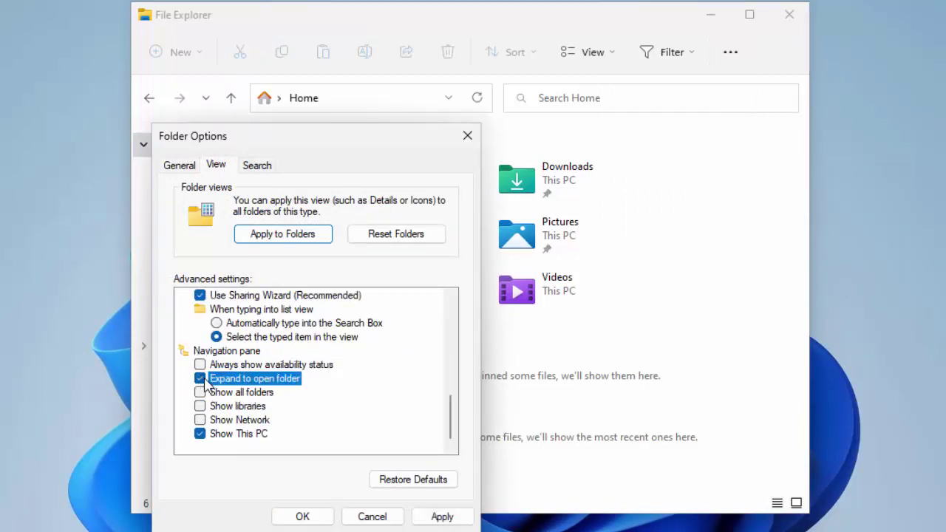
left_click(442, 517)
left_click(302, 516)
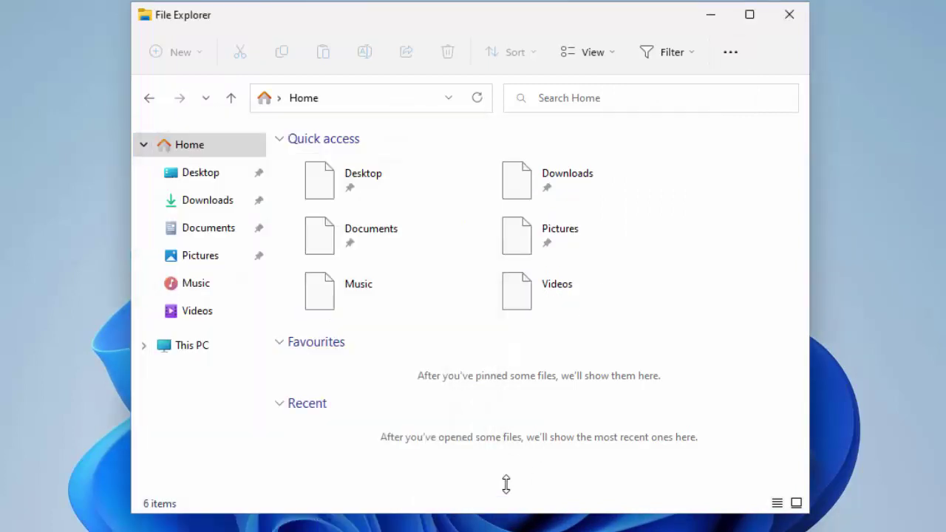
Open Documents, then My PaperPort Documents, then its Samples folder.
double_click(359, 249)
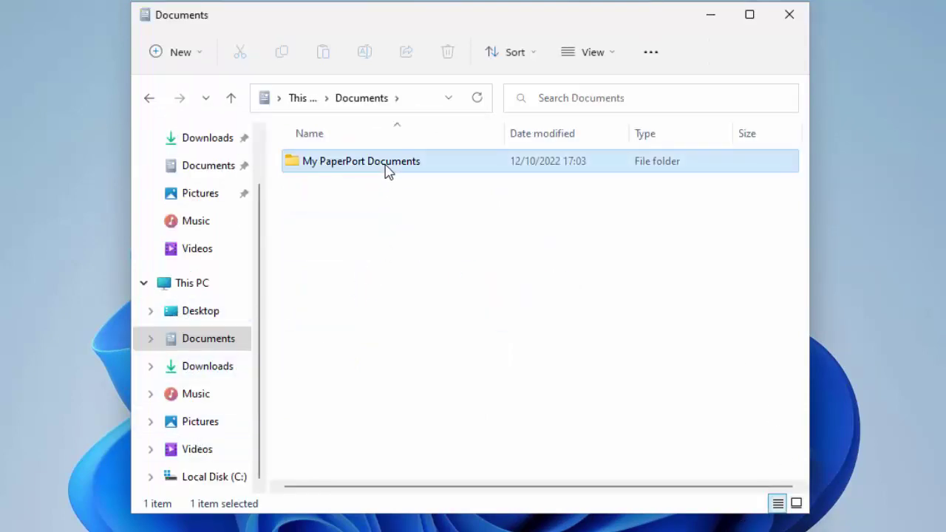
double_click(386, 166)
double_click(350, 168)
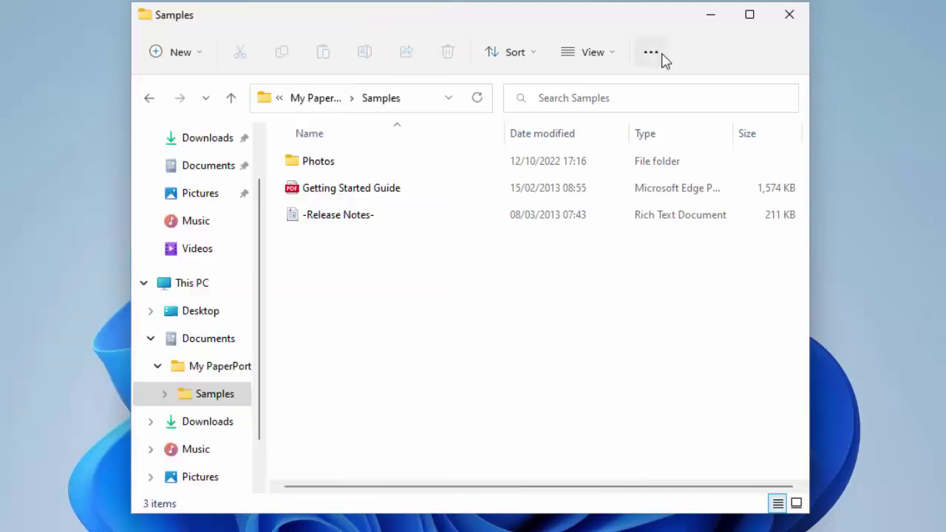
Turn off Expand to open folder in Folder Options and apply the change.
left_click(662, 56)
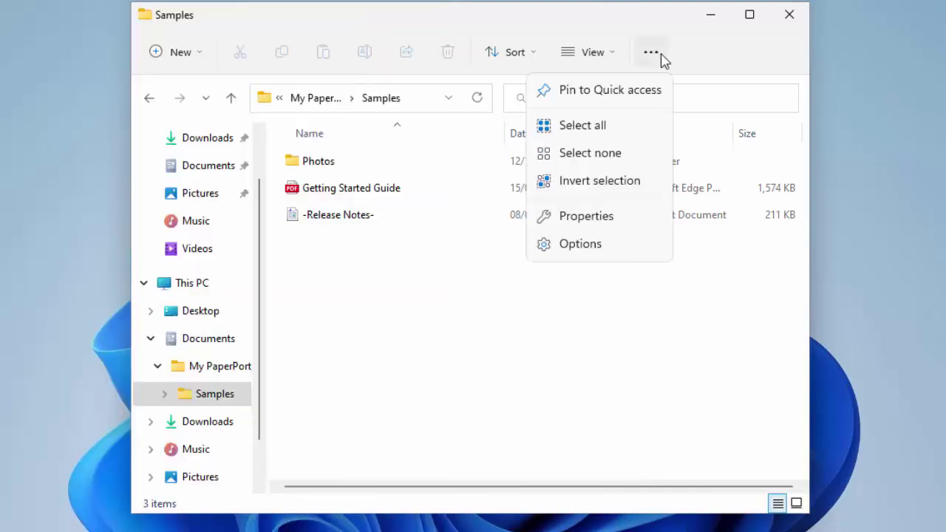
left_click(612, 245)
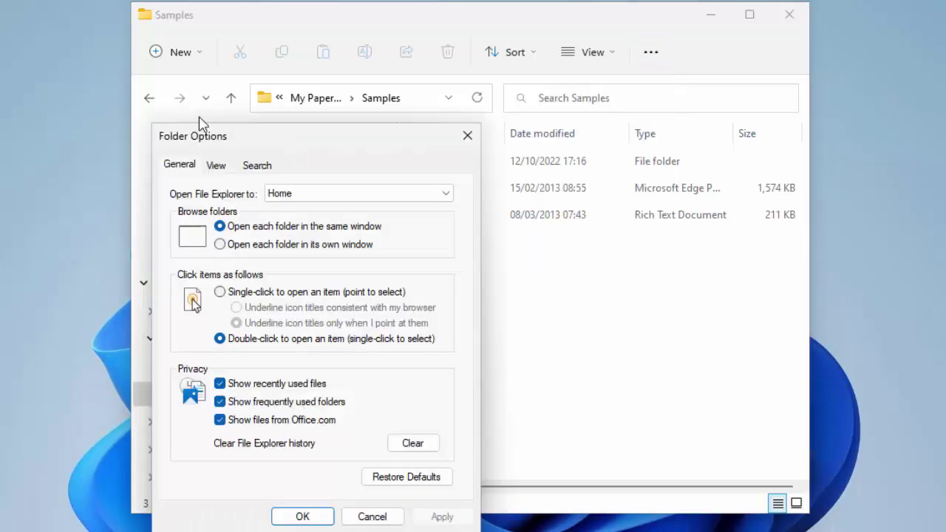
left_click(216, 166)
scroll(332, 410, "down", 10)
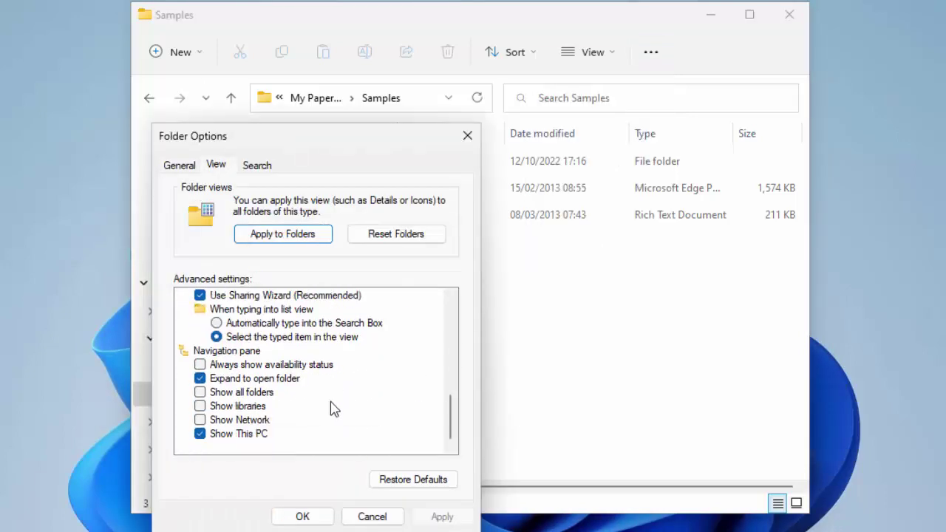
left_click(199, 379)
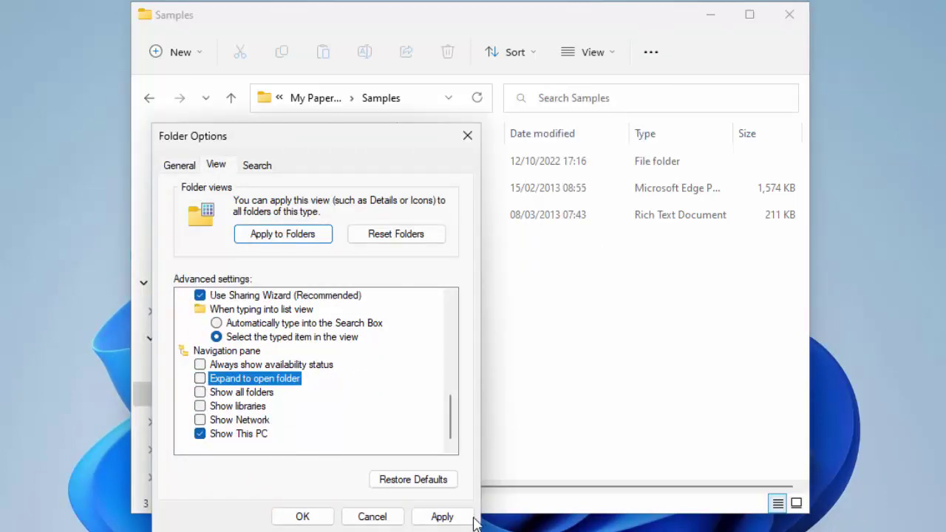
left_click(447, 516)
left_click(302, 517)
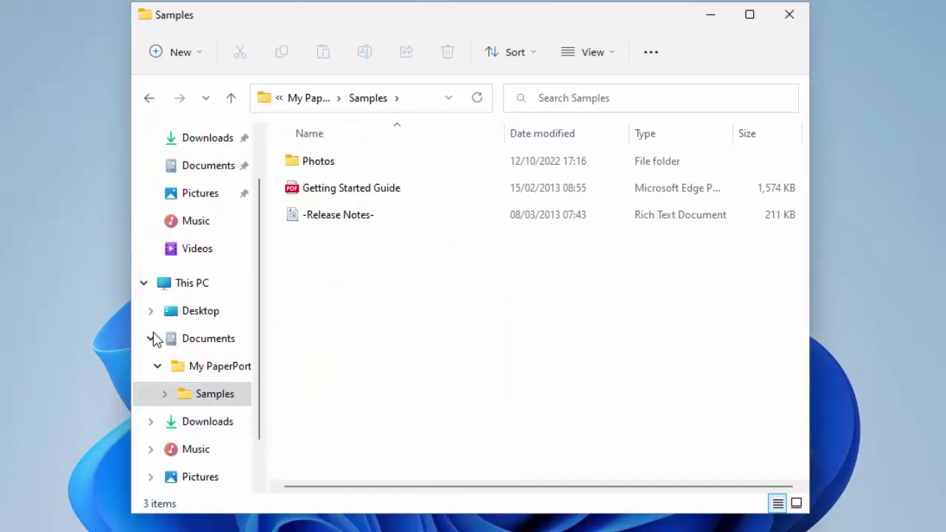
Collapse This PC, open Photos, go back to Samples, and reopen Photos.
left_click(147, 288)
double_click(319, 158)
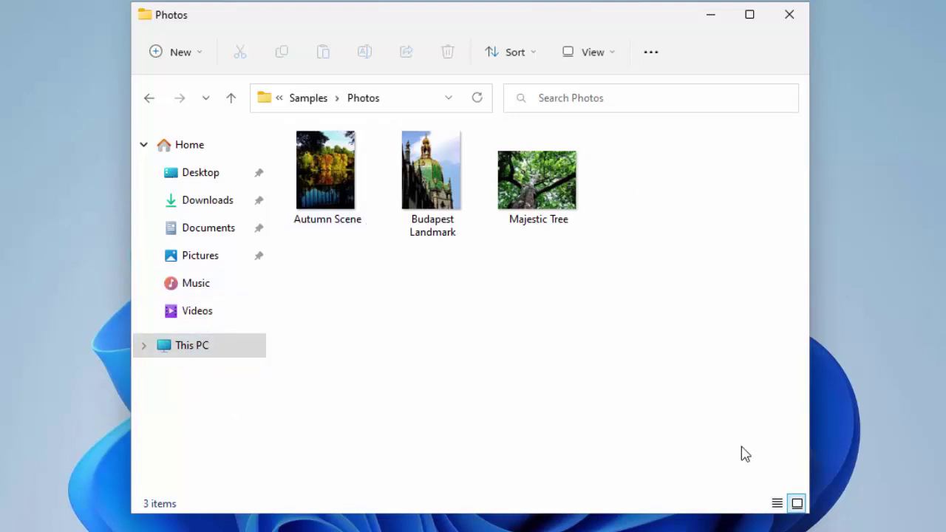
key("alt+Up")
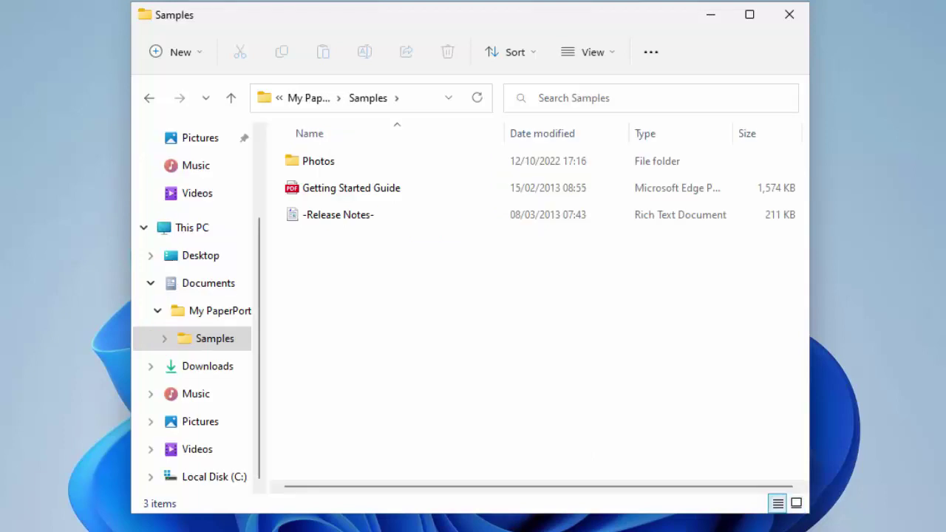
double_click(311, 162)
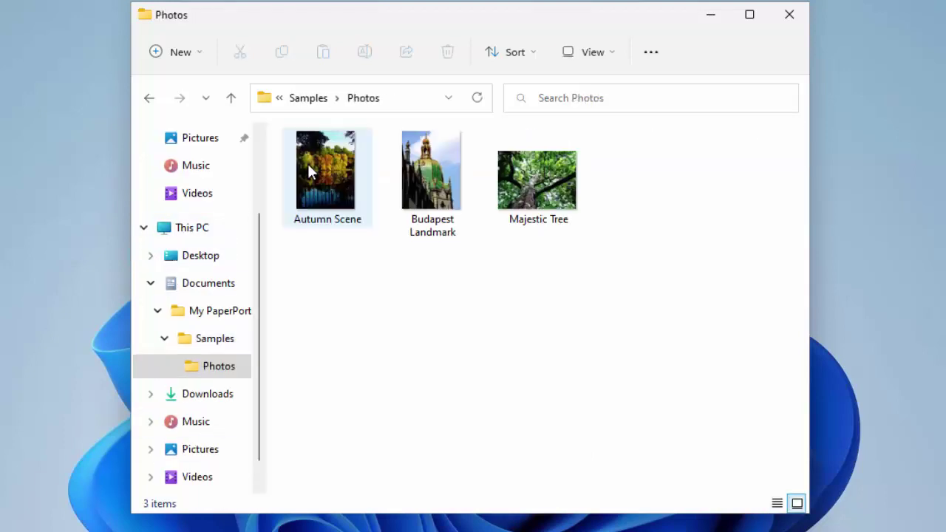